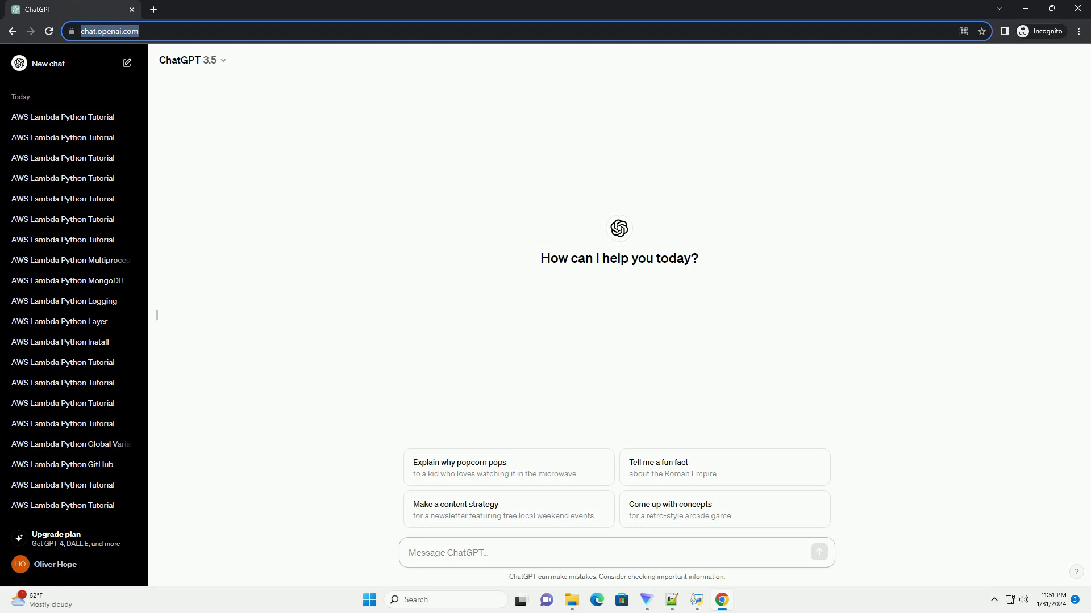
text(write an informative tutorial about aws lambda python sample with code example)
Send the prompt requesting an AWS Lambda Python tutorial with code examples
key(Return)
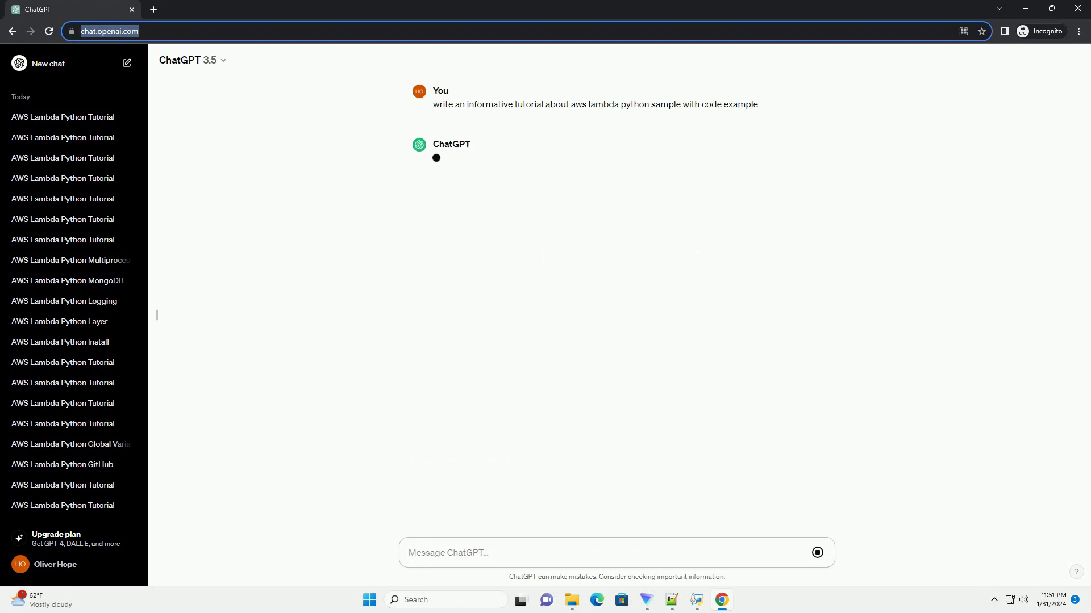